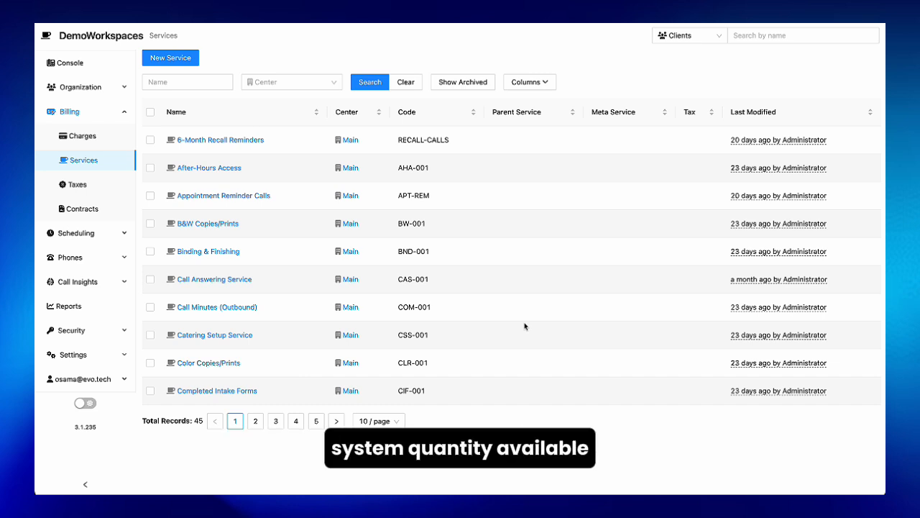
Step: Open the B&W Copies/Prints service and examine its details, including the parent, meta and related service settings
{"action": "left_click", "coordinate": [207, 223]}
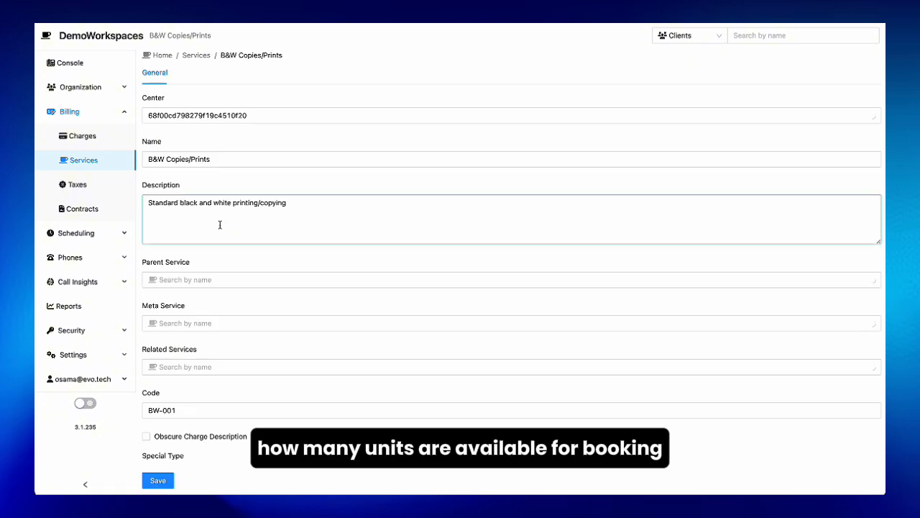
{"action": "left_click", "coordinate": [480, 162]}
{"action": "scroll", "coordinate": [481, 163], "scroll_direction": "down", "scroll_amount": 5}
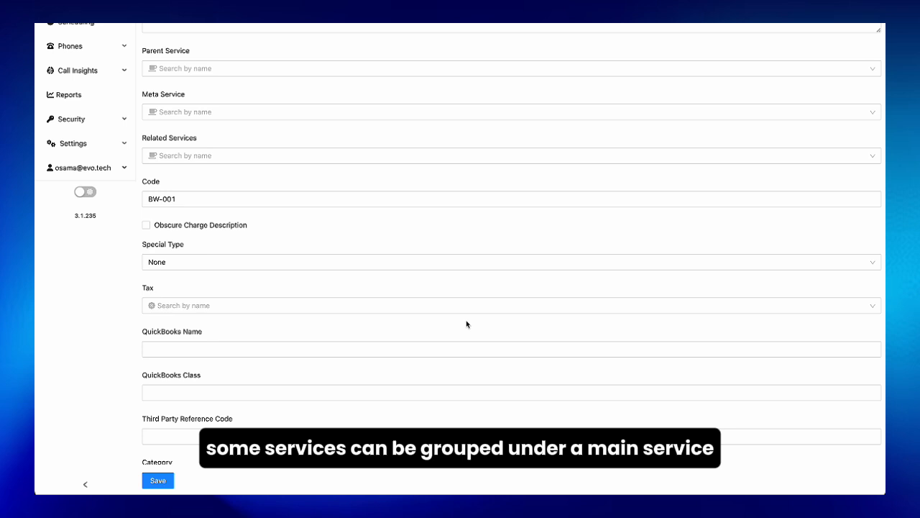
{"action": "scroll", "coordinate": [466, 324], "scroll_direction": "up", "scroll_amount": 4}
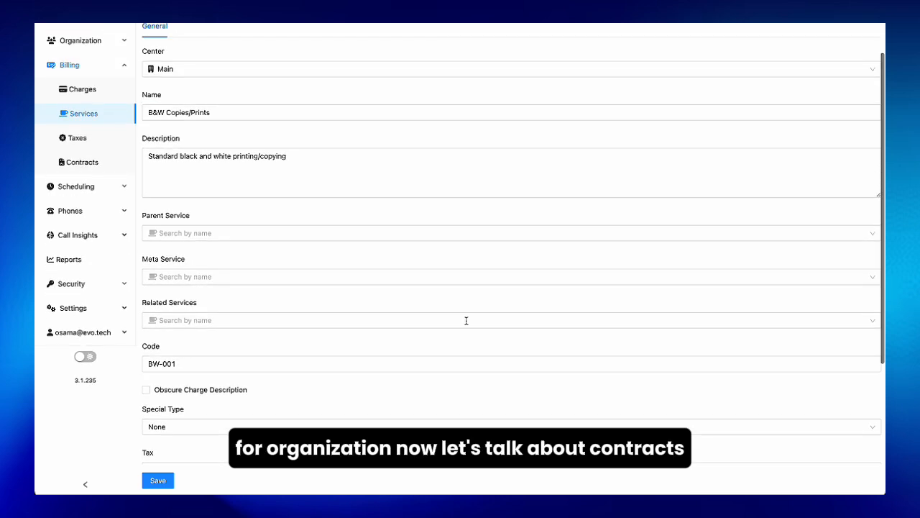
Step: Open the Dental Practice Professional Contract from the billing contracts and view its pricing and fixed charges
{"action": "left_click", "coordinate": [85, 163]}
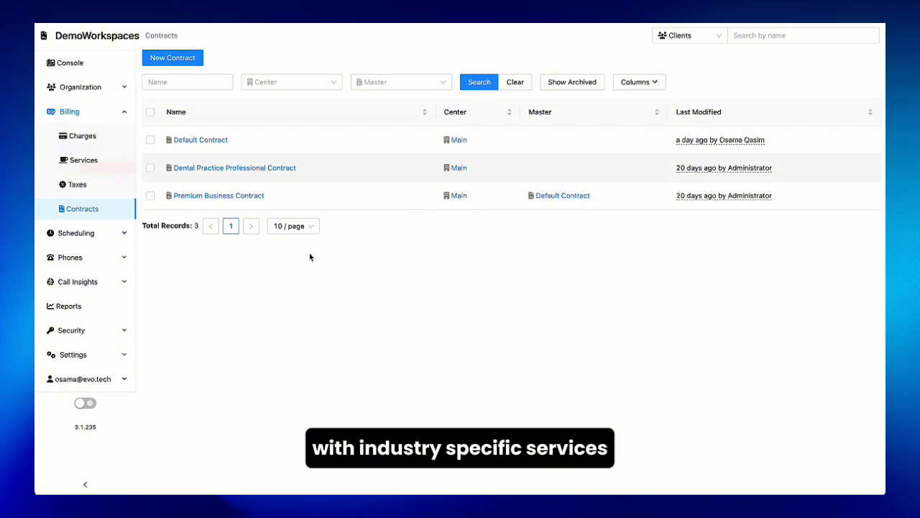
{"action": "left_click", "coordinate": [207, 171]}
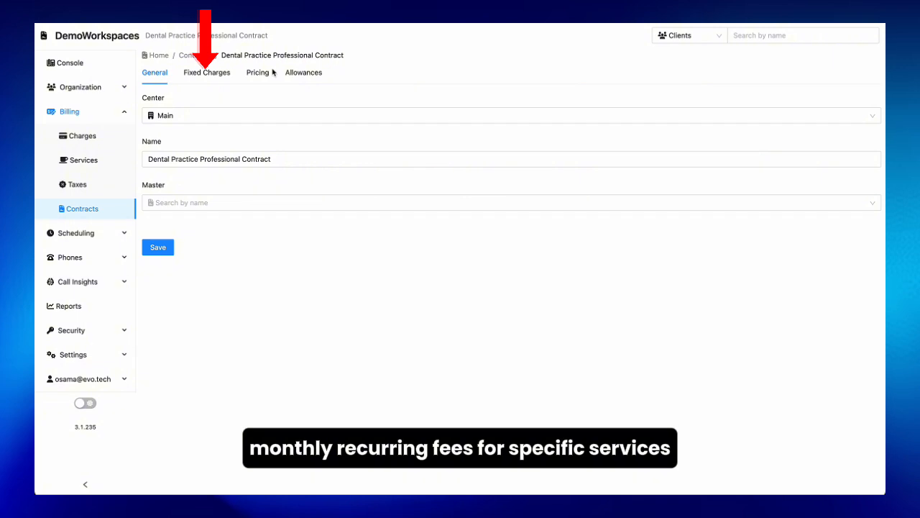
{"action": "left_click", "coordinate": [259, 75]}
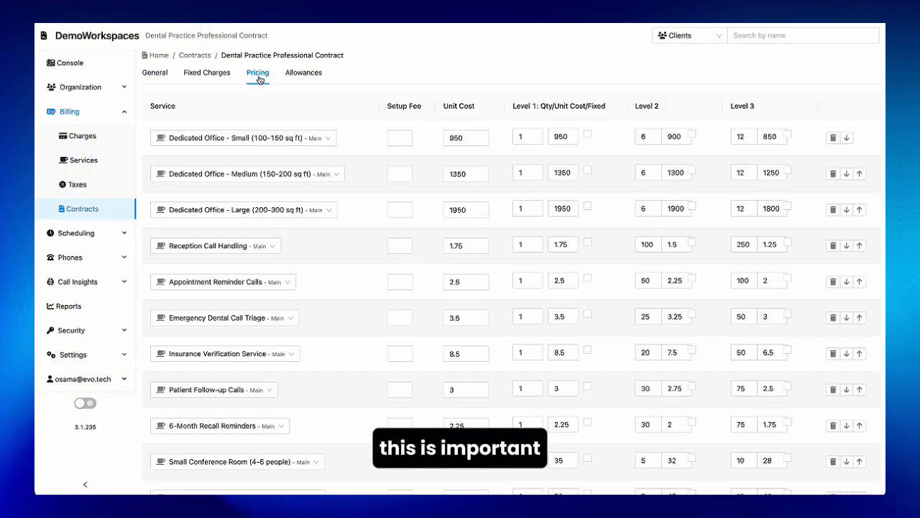
{"action": "left_click", "coordinate": [217, 76]}
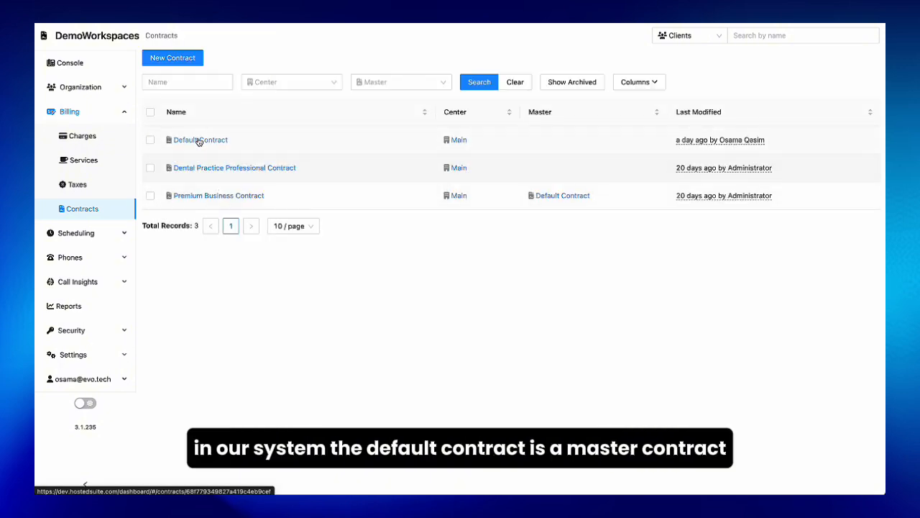
Step: Check the master setting of the Default Contract and the Premium Business Contract, and view the premium contract's pricing
{"action": "left_click", "coordinate": [197, 140]}
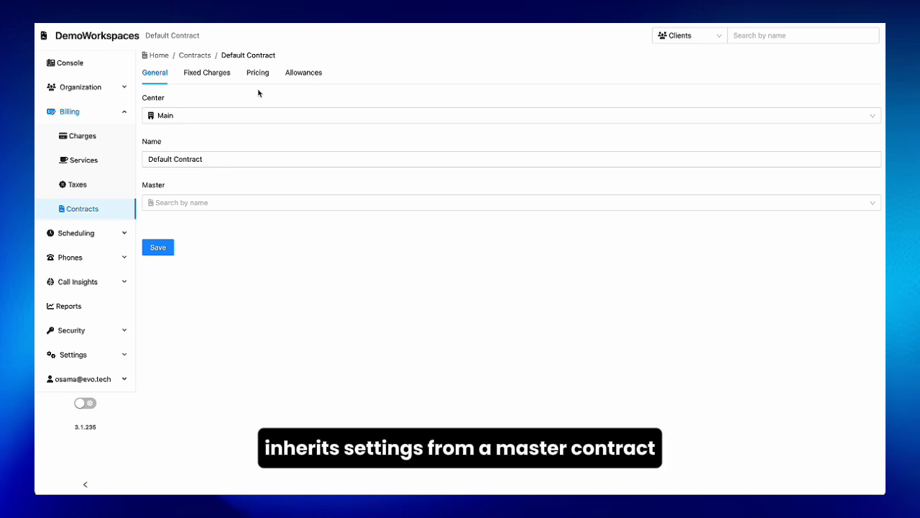
{"action": "key", "text": "alt+Left"}
{"action": "left_click", "coordinate": [223, 195]}
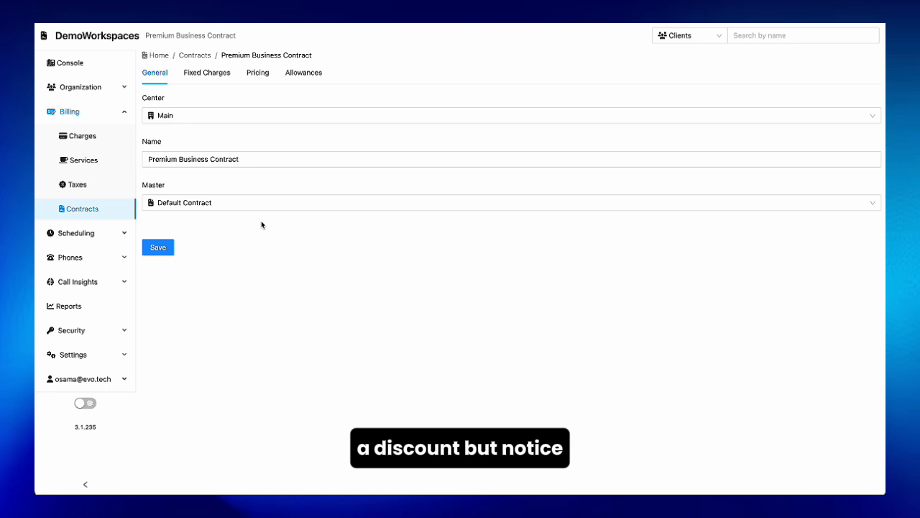
{"action": "left_click", "coordinate": [258, 73]}
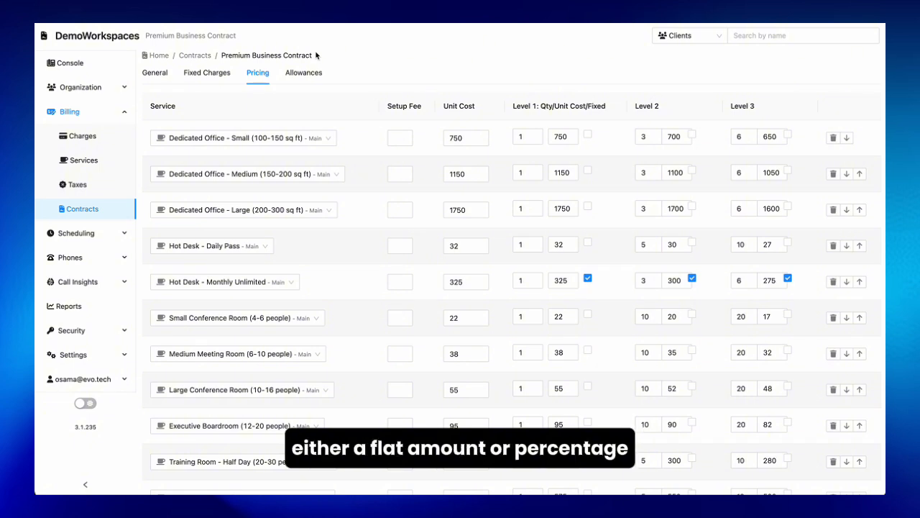
Step: Examine the Premium Business Contract's allowances, including the Apply To options for B&W Copies/Prints, and view its fixed charges
{"action": "left_click", "coordinate": [299, 78]}
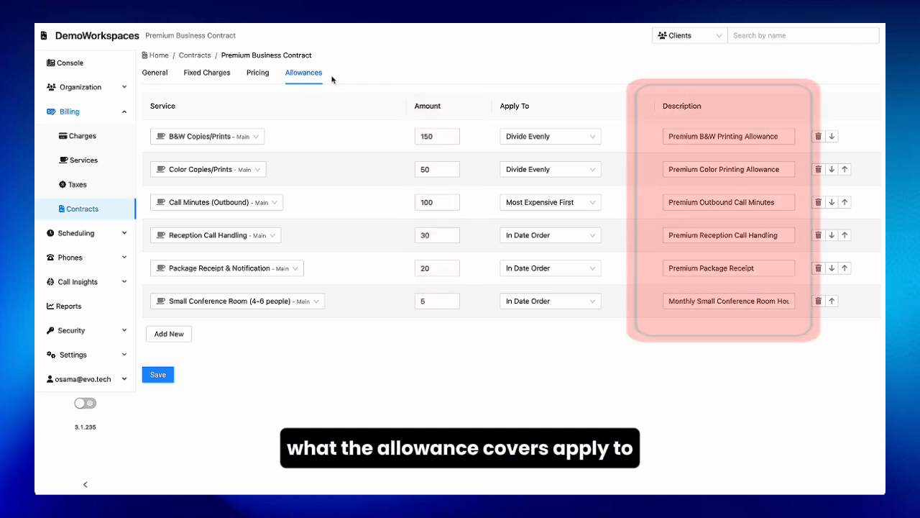
{"action": "left_click", "coordinate": [566, 138]}
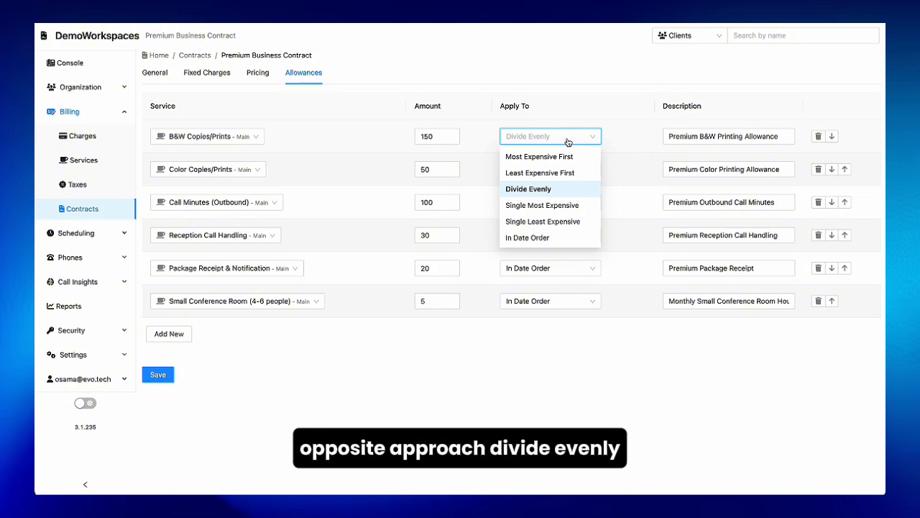
{"action": "left_click", "coordinate": [569, 137]}
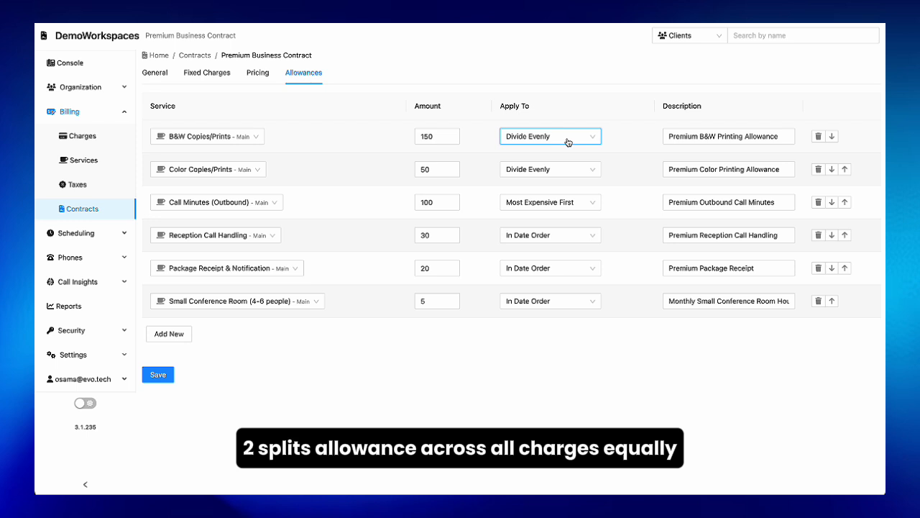
{"action": "left_click", "coordinate": [569, 140]}
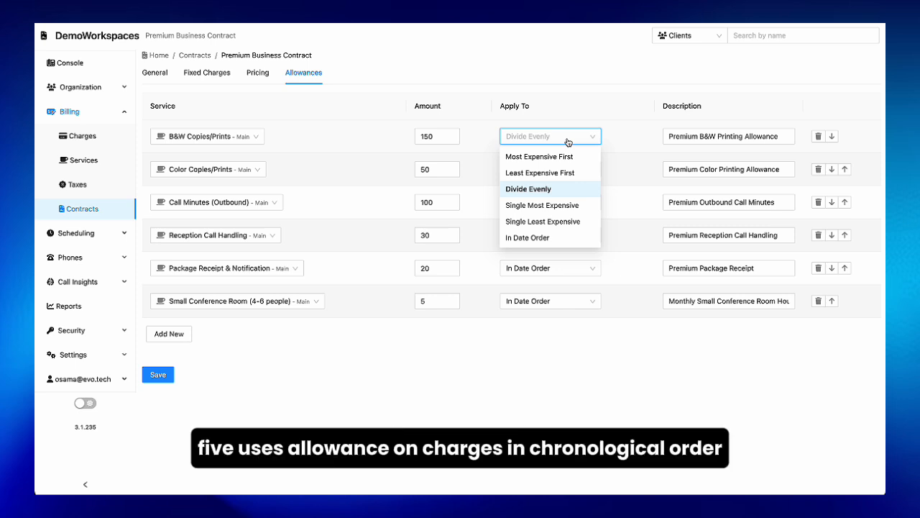
{"action": "left_click", "coordinate": [567, 141]}
{"action": "left_click", "coordinate": [568, 141]}
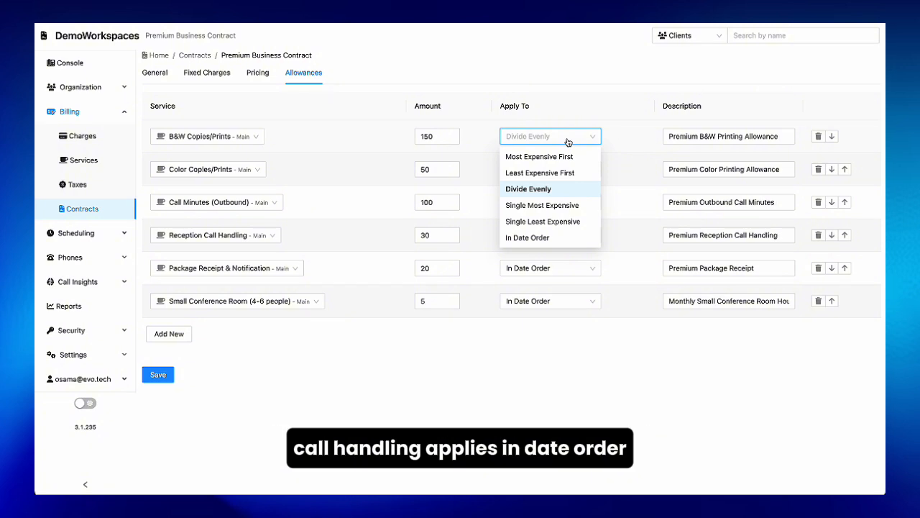
{"action": "left_click", "coordinate": [567, 137]}
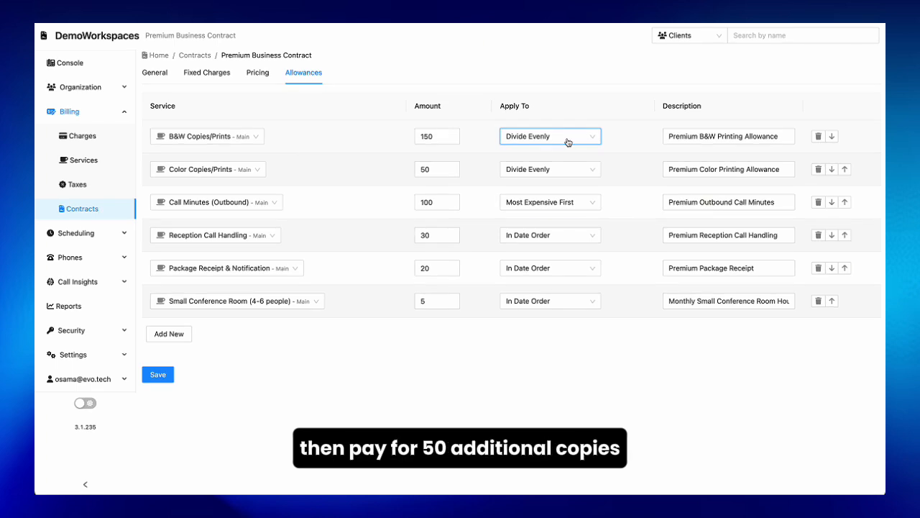
{"action": "double_click", "coordinate": [217, 73]}
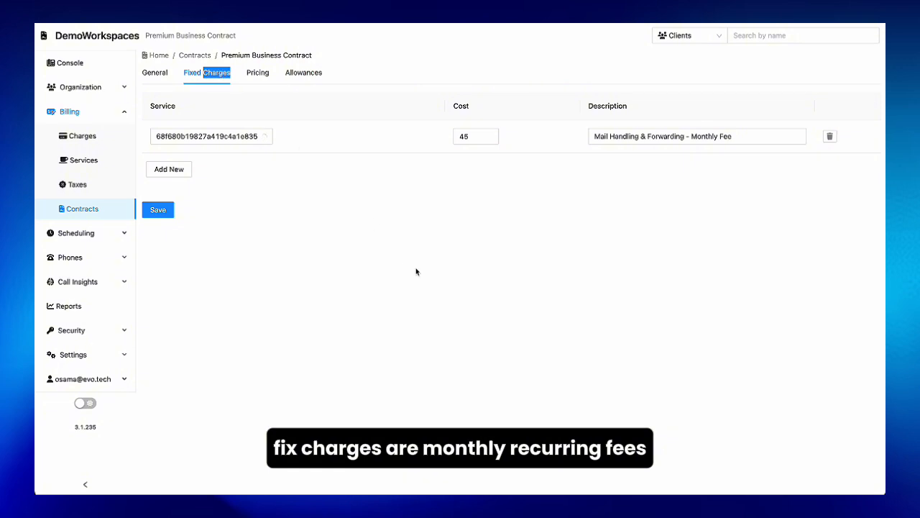
{"action": "left_click", "coordinate": [420, 275]}
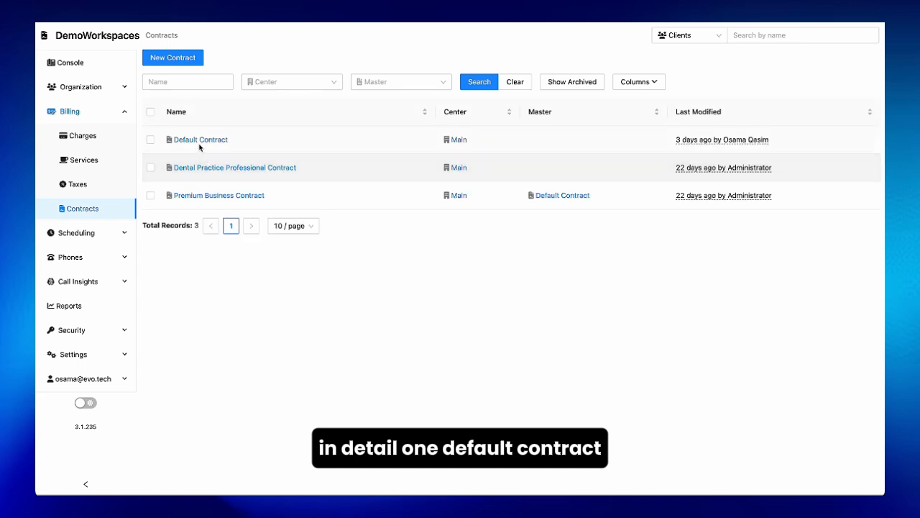
Step: Open the Default Contract and review its service pricing and allowances
{"action": "left_click", "coordinate": [206, 143]}
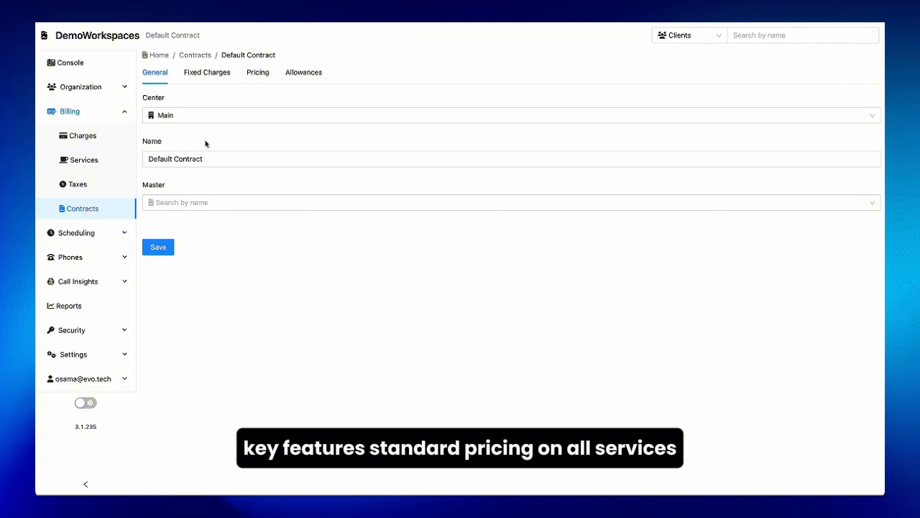
{"action": "left_click", "coordinate": [267, 73]}
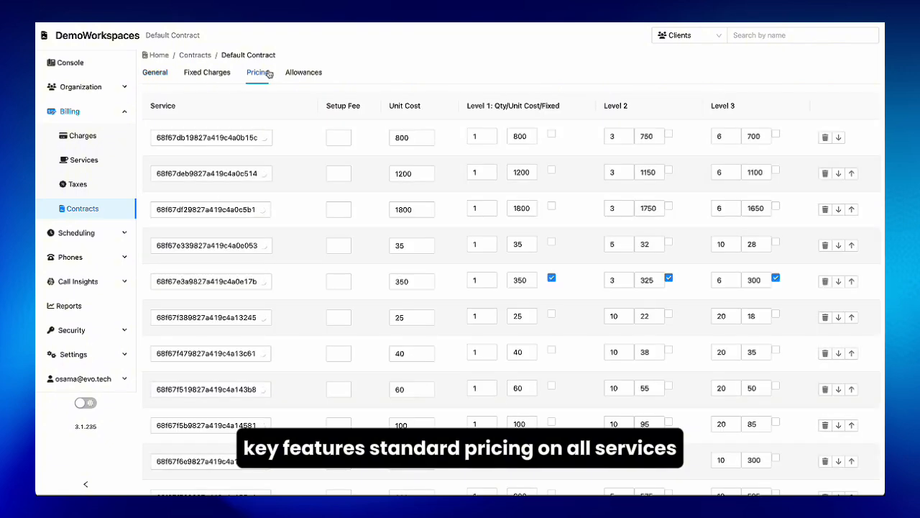
{"action": "left_click", "coordinate": [304, 76]}
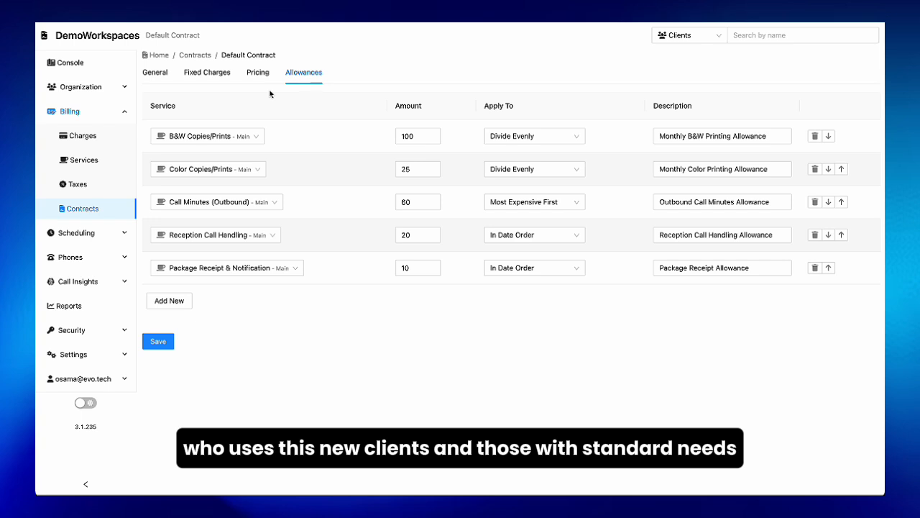
Step: Return to the contracts list and review the Premium Business Contract's pricing, allowances and fixed charges
{"action": "left_click", "coordinate": [72, 214]}
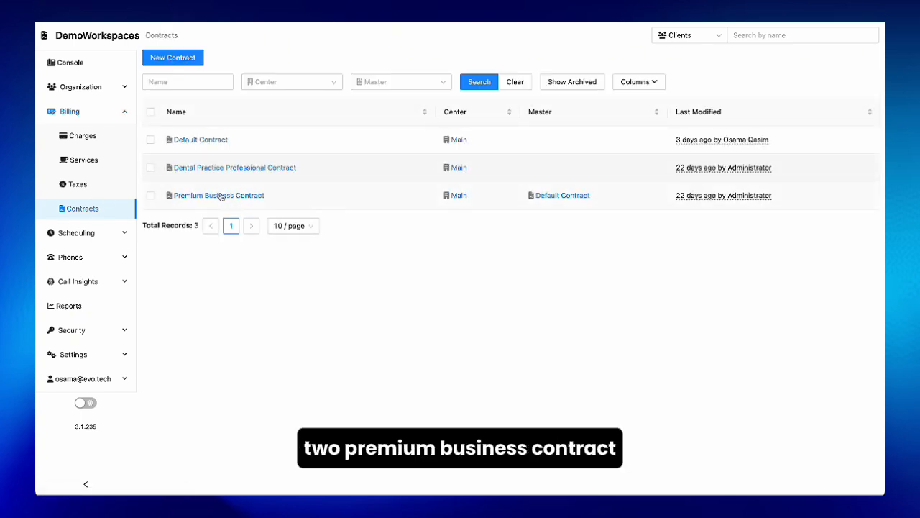
{"action": "left_click", "coordinate": [221, 195]}
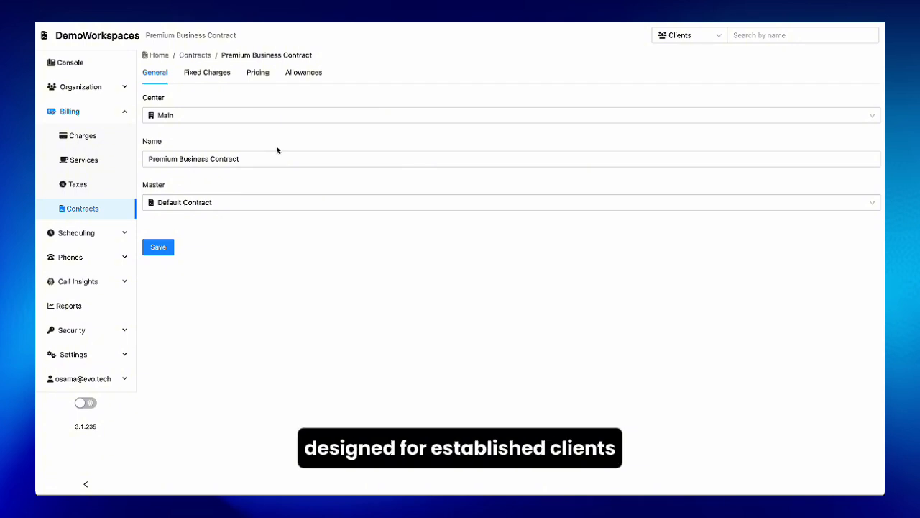
{"action": "left_click", "coordinate": [265, 71]}
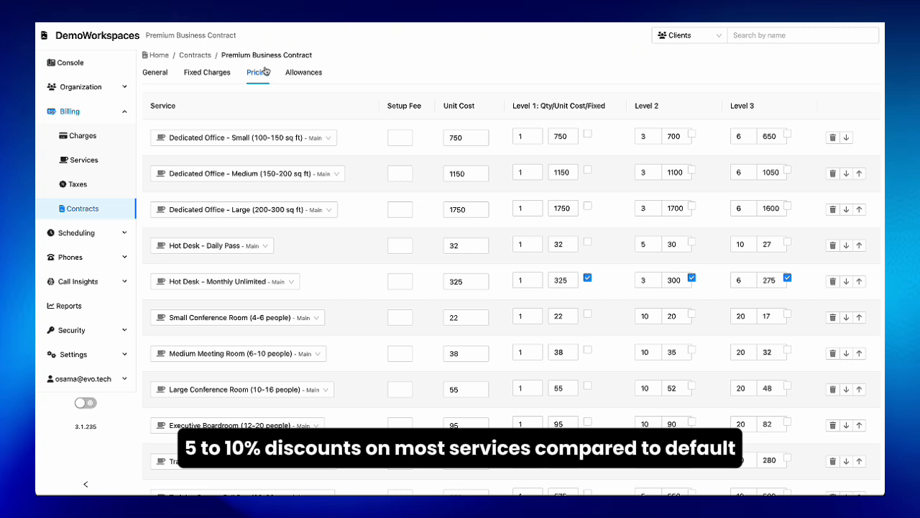
{"action": "left_click", "coordinate": [304, 75]}
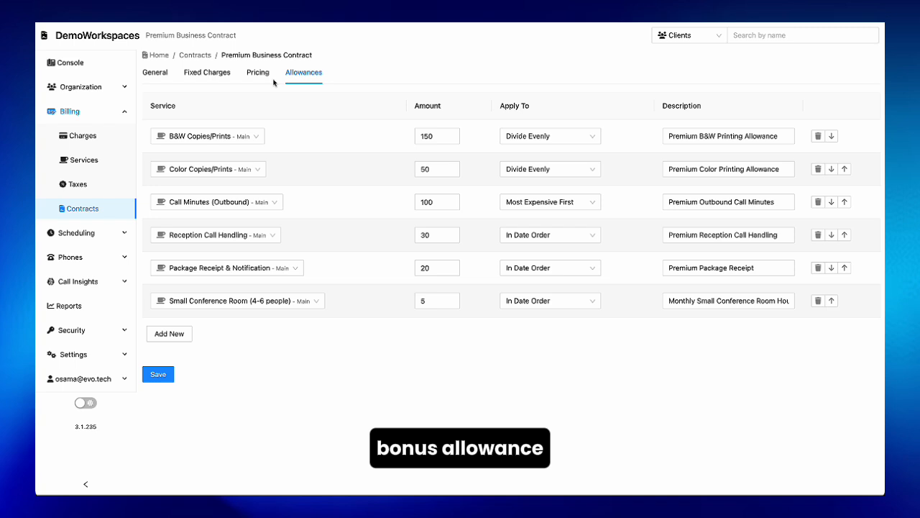
{"action": "left_click", "coordinate": [215, 75]}
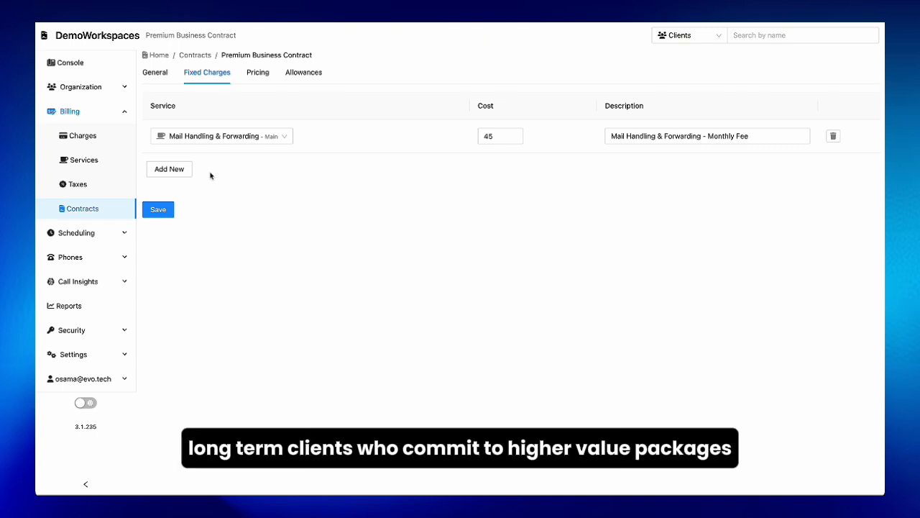
Step: Open the Dental Practice Professional Contract again and review its general details, pricing, allowances and fixed charges
{"action": "left_click", "coordinate": [89, 207]}
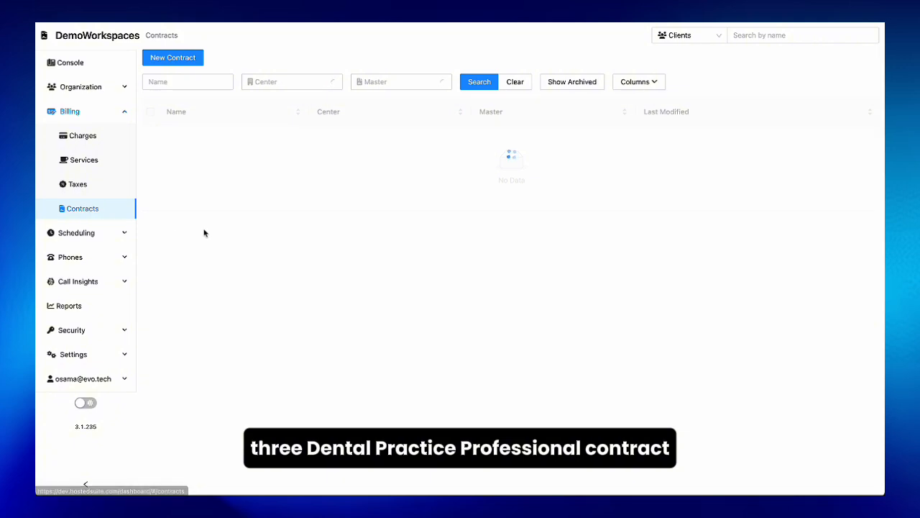
{"action": "left_click", "coordinate": [206, 167]}
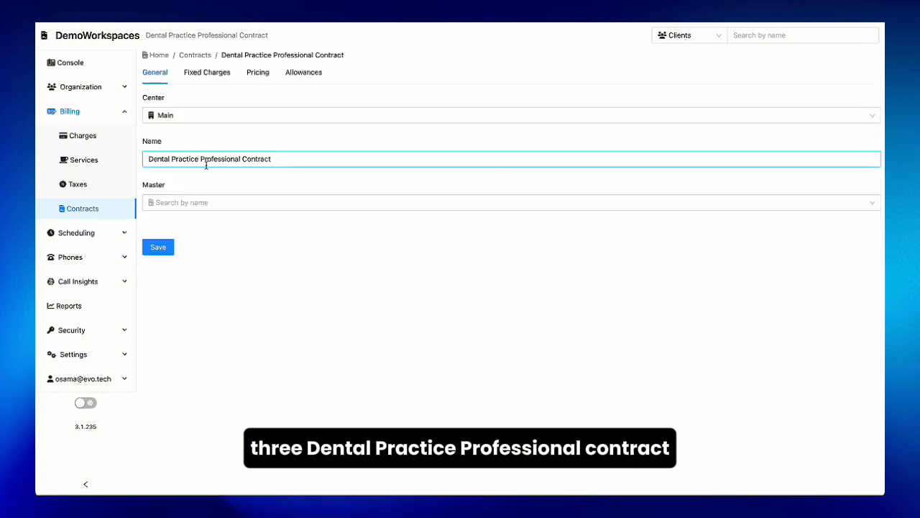
{"action": "left_click", "coordinate": [286, 113]}
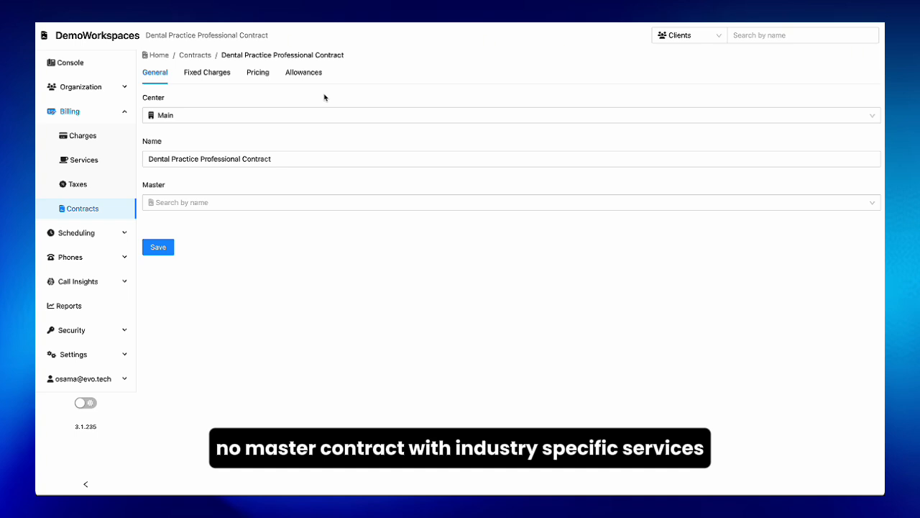
{"action": "left_click", "coordinate": [264, 72]}
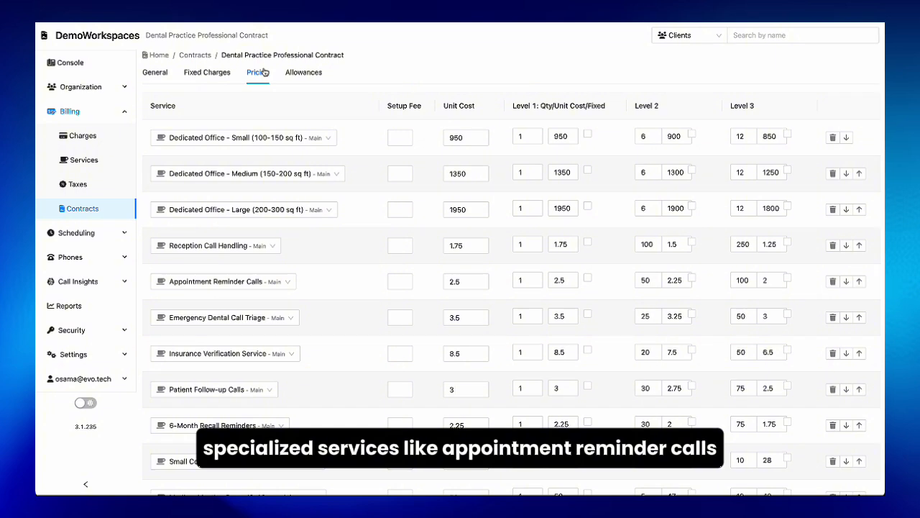
{"action": "left_click", "coordinate": [315, 75]}
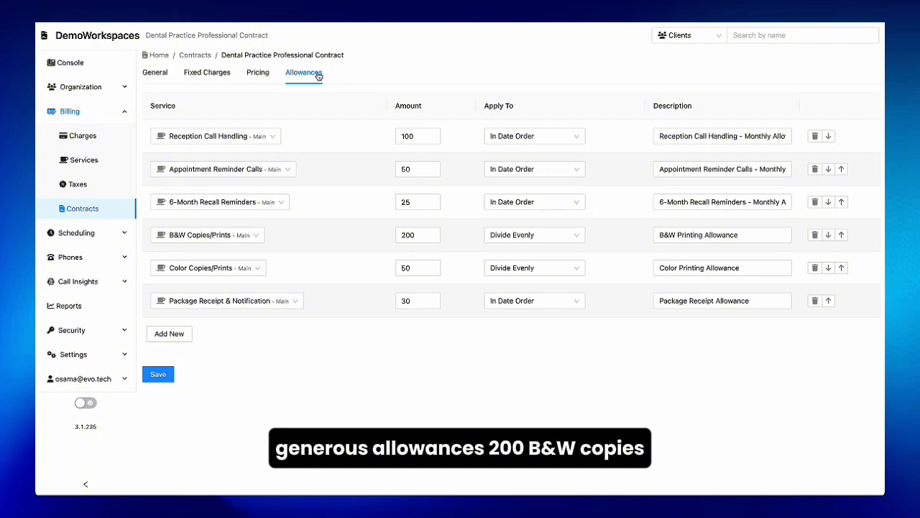
{"action": "left_click", "coordinate": [207, 73]}
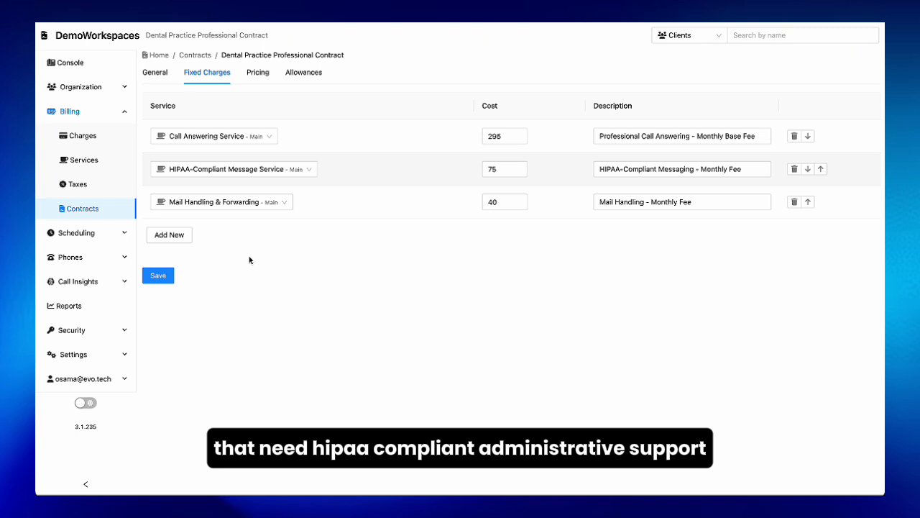
Step: Return to the contracts list, start a new contract and show the existing contracts available as its master
{"action": "left_click", "coordinate": [106, 212]}
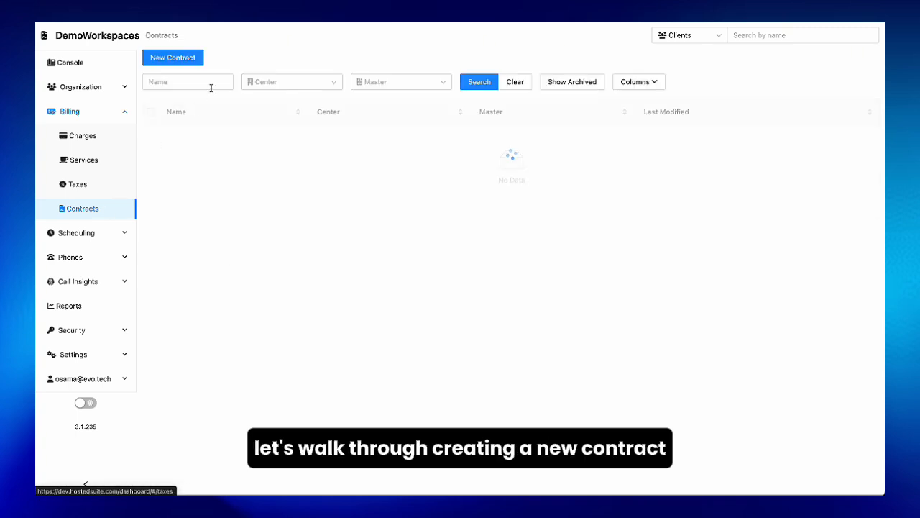
{"action": "left_click", "coordinate": [180, 60]}
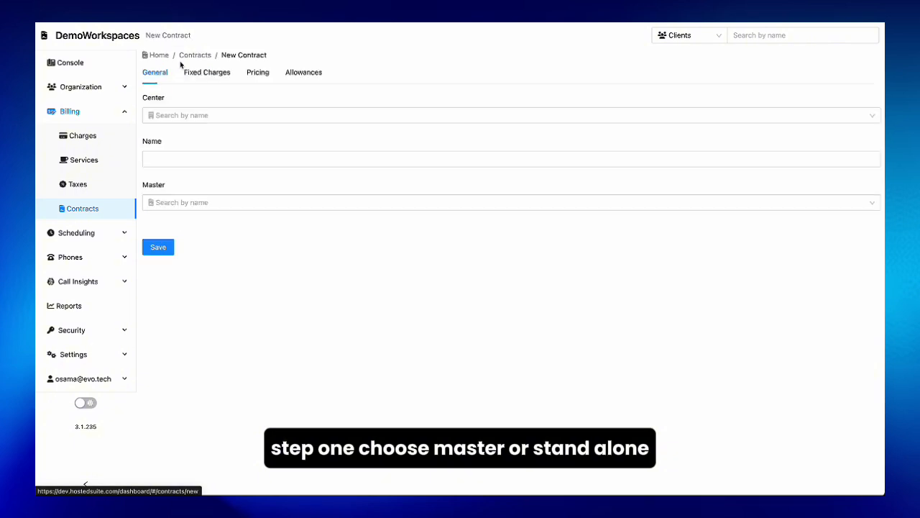
{"action": "left_click", "coordinate": [302, 201]}
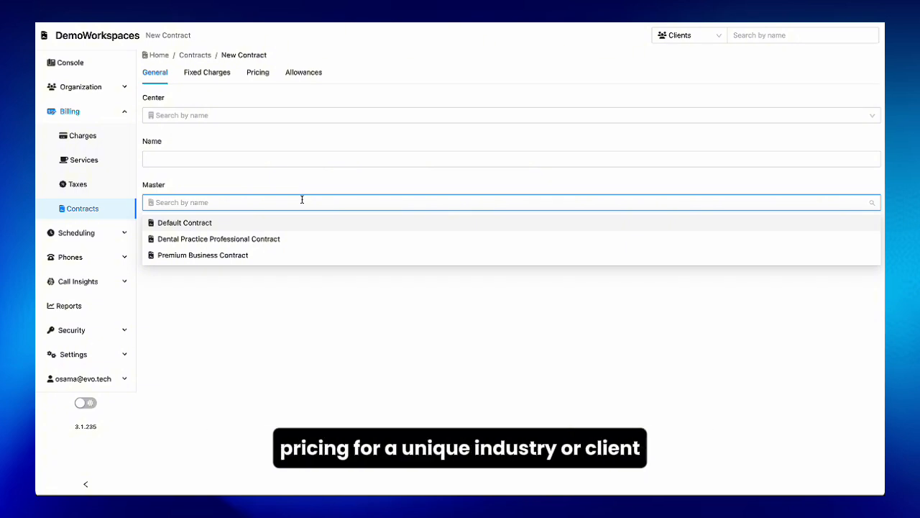
{"action": "left_click", "coordinate": [279, 161]}
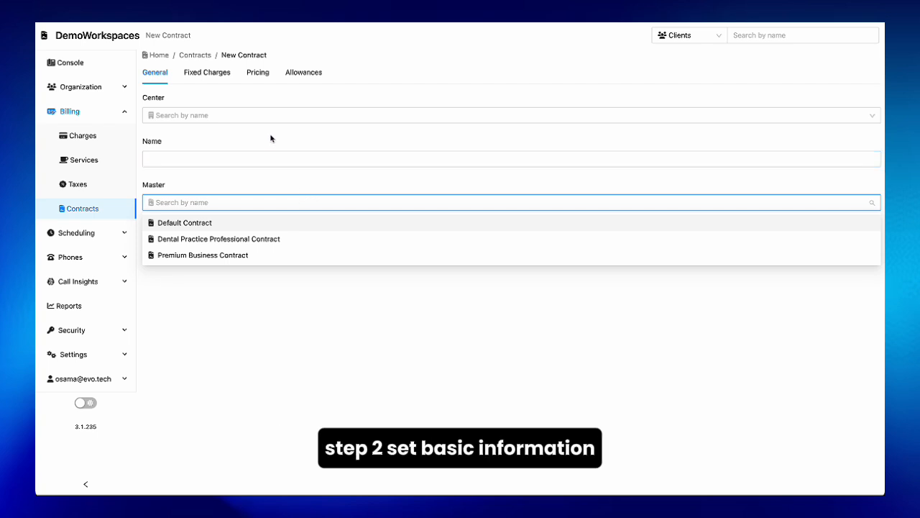
Step: Name the new contract Lawfirm Premium Contract, assign it to the Main center and show the master contract choices without selecting one
{"action": "left_click", "coordinate": [271, 152]}
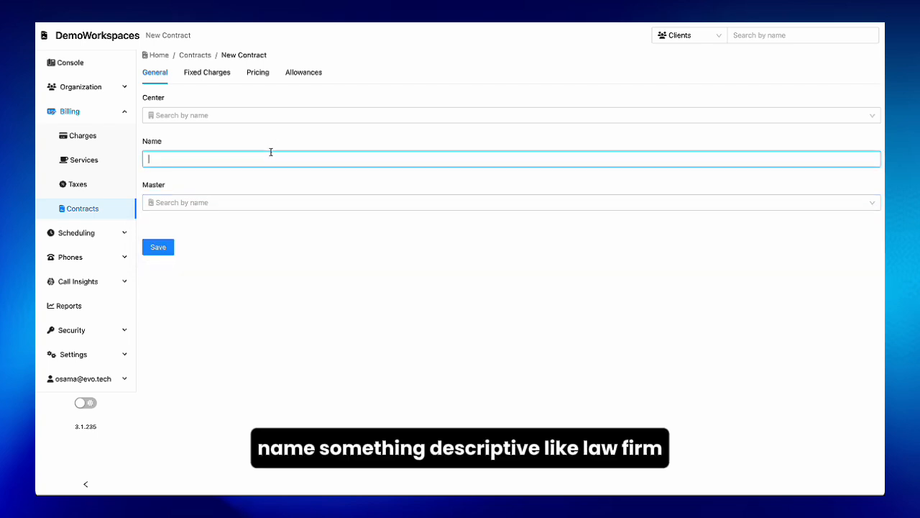
{"action": "type", "text": "Lawfirm Premium Contract"}
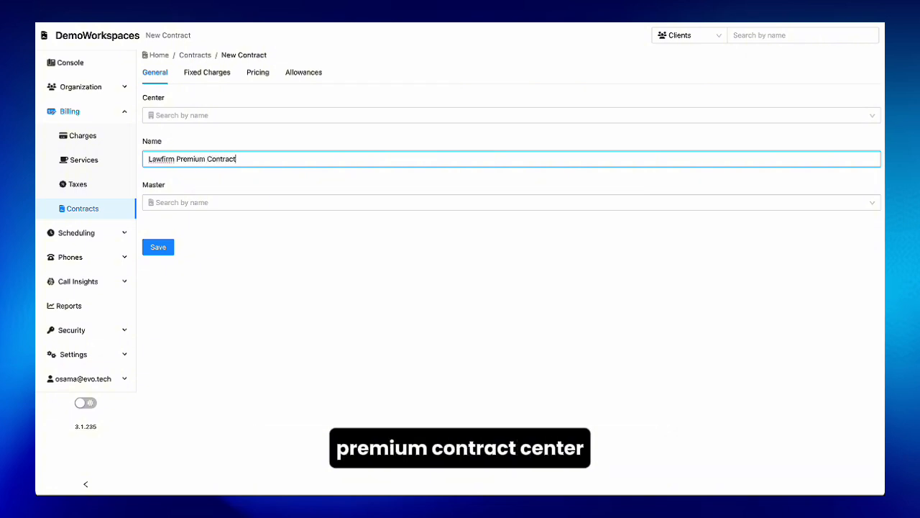
{"action": "left_click", "coordinate": [286, 113]}
{"action": "left_click", "coordinate": [285, 136]}
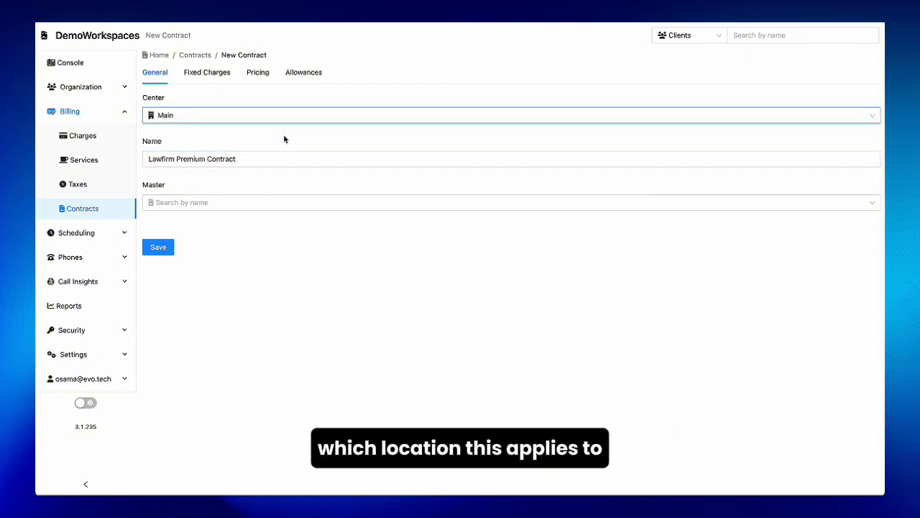
{"action": "left_click", "coordinate": [286, 201]}
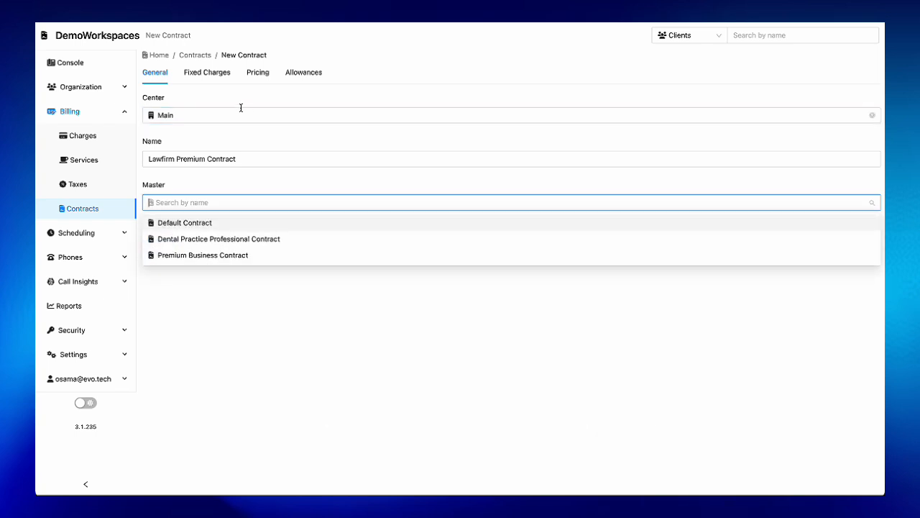
Step: View the new contract's allowances section and add a blank service row to its pricing
{"action": "left_click", "coordinate": [294, 74]}
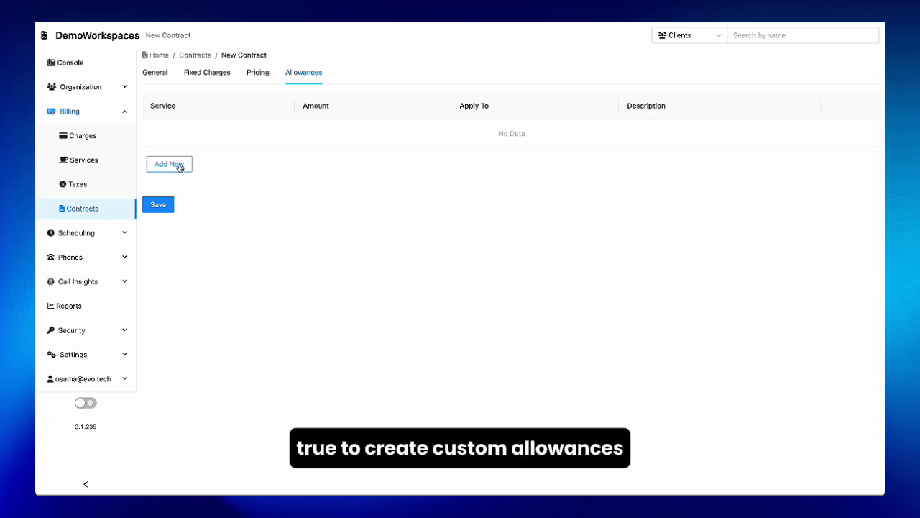
{"action": "left_click", "coordinate": [259, 73]}
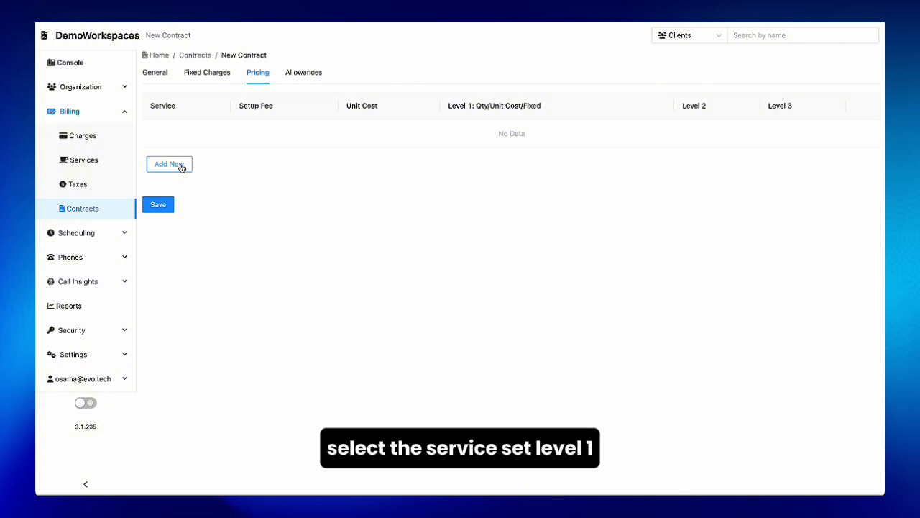
{"action": "left_click", "coordinate": [181, 168]}
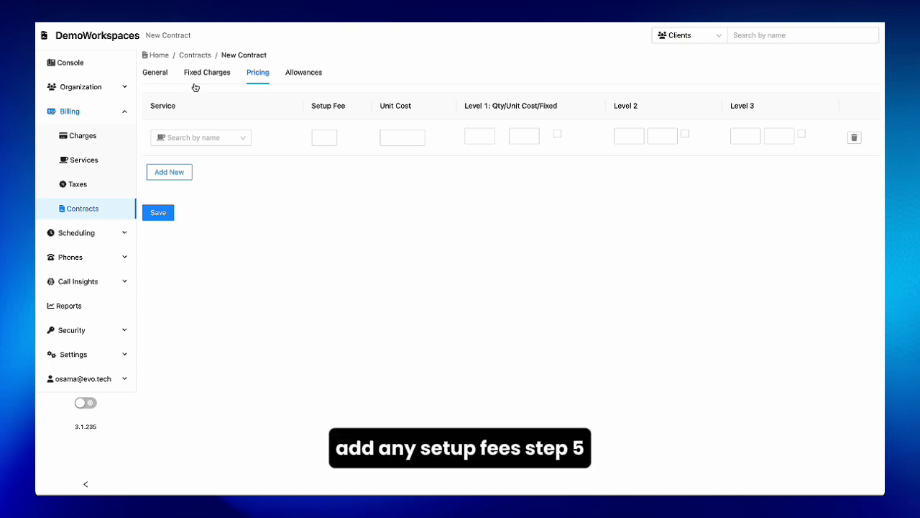
Step: Add a blank allowance row and a blank fixed charge row to the new contract
{"action": "left_click", "coordinate": [295, 77]}
{"action": "left_click", "coordinate": [164, 162]}
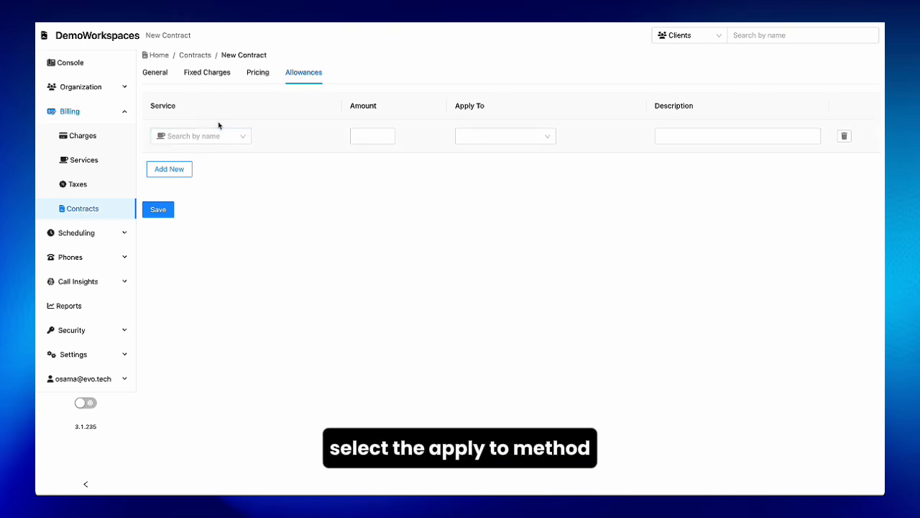
{"action": "left_click", "coordinate": [207, 72]}
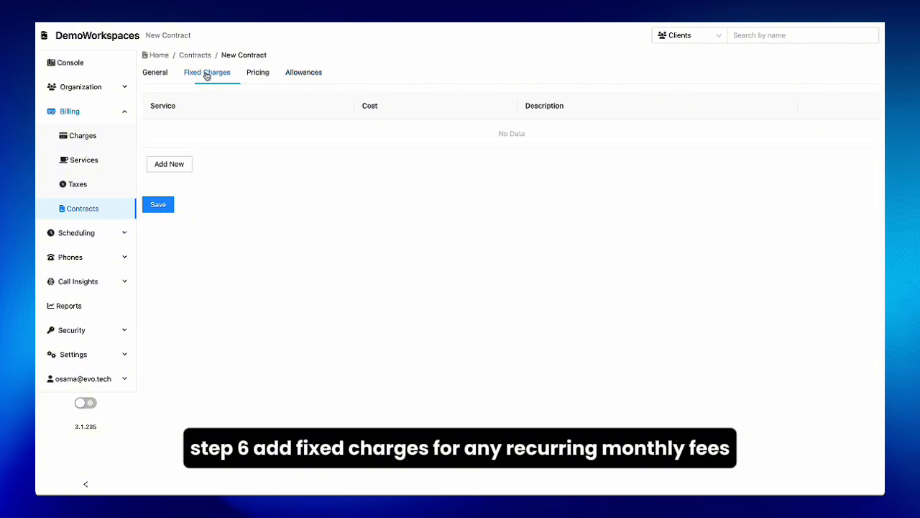
{"action": "left_click", "coordinate": [170, 164]}
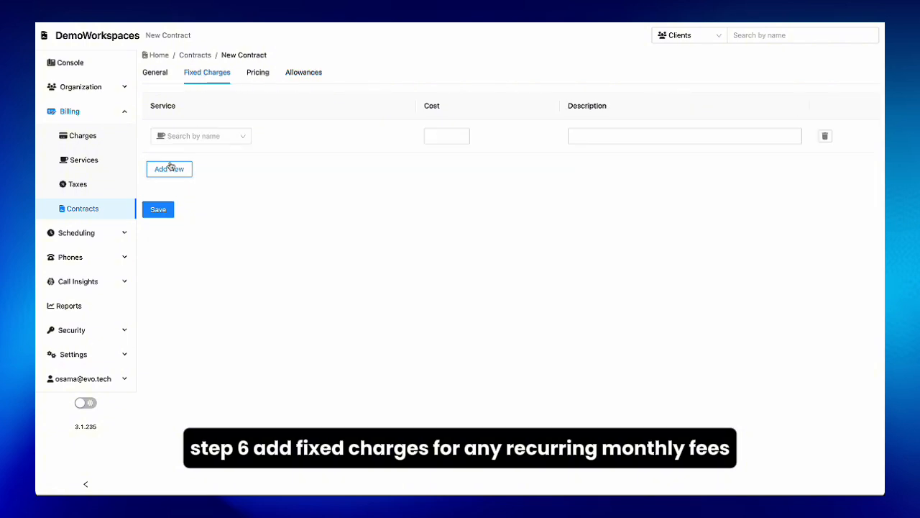